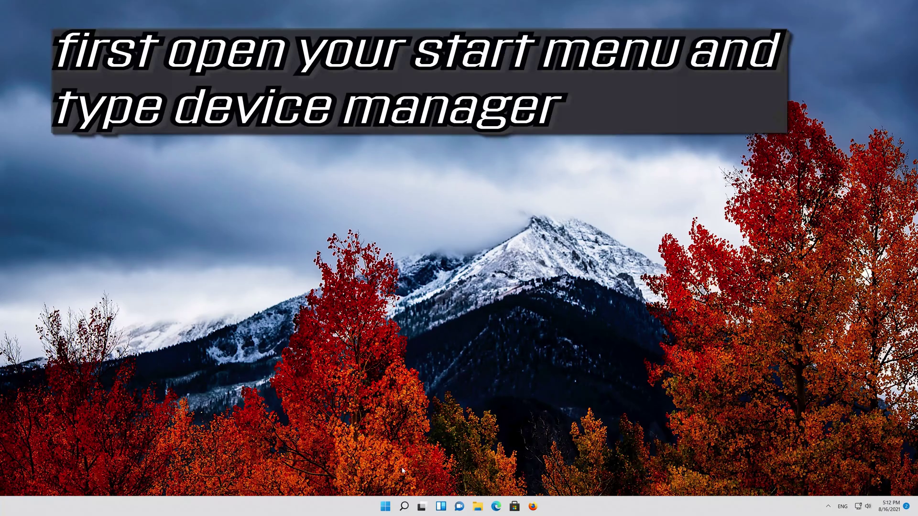
- Search the Start menu for 'device manager' and launch Device Manager
click(385, 508)
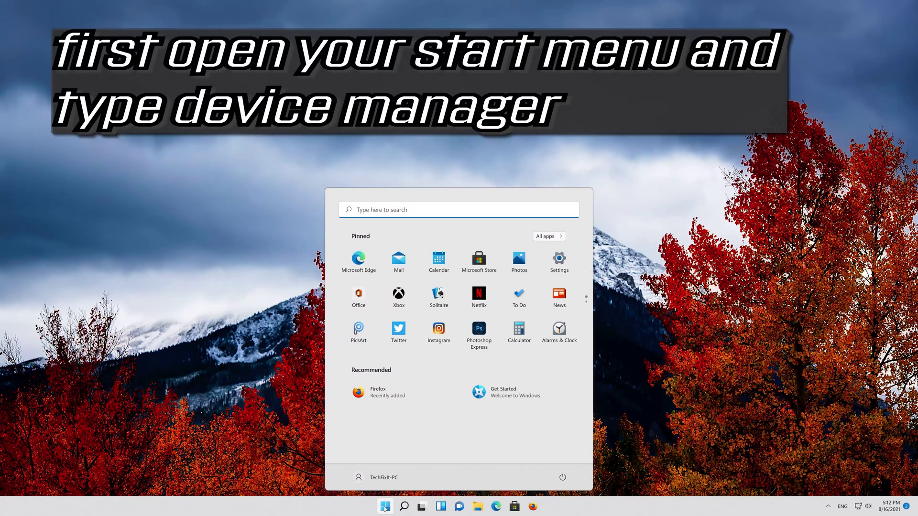
text(device mana)
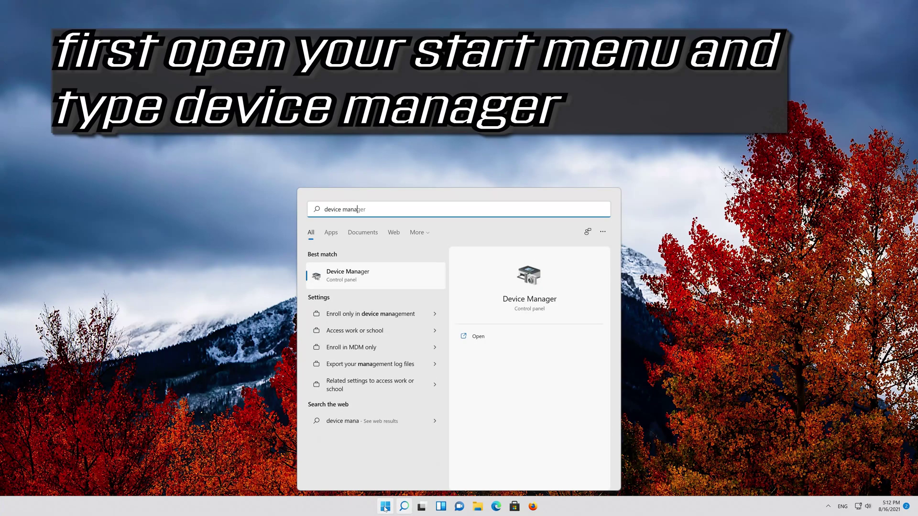
text(ger)
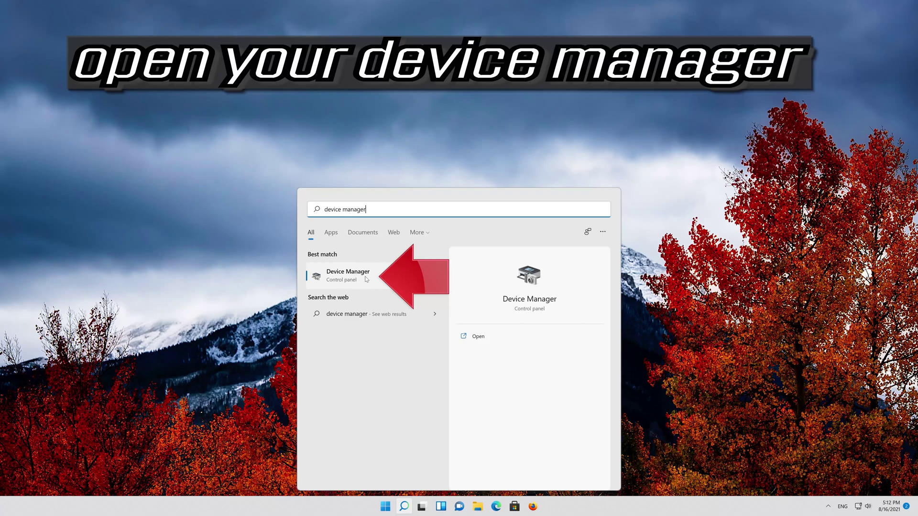
click(348, 275)
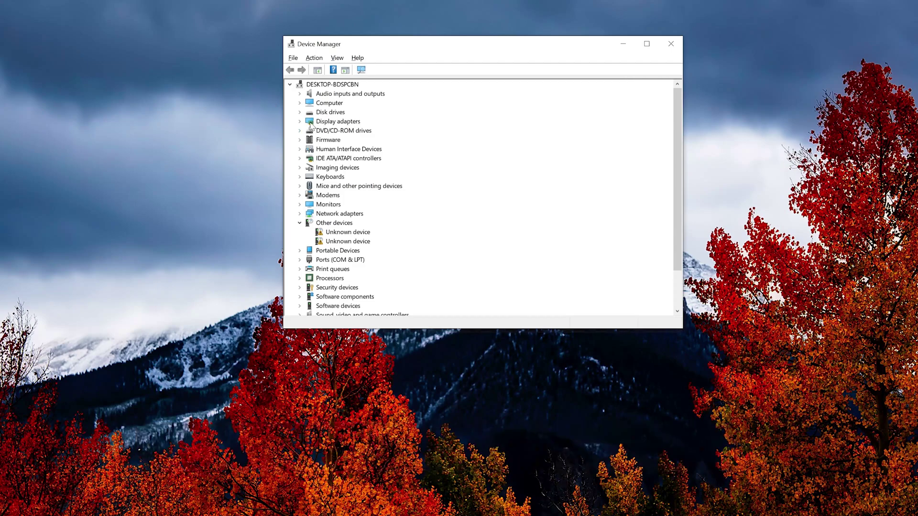
- Open the Properties of the NVIDIA GeForce RTX 3080 Ti under Display adapters
click(299, 122)
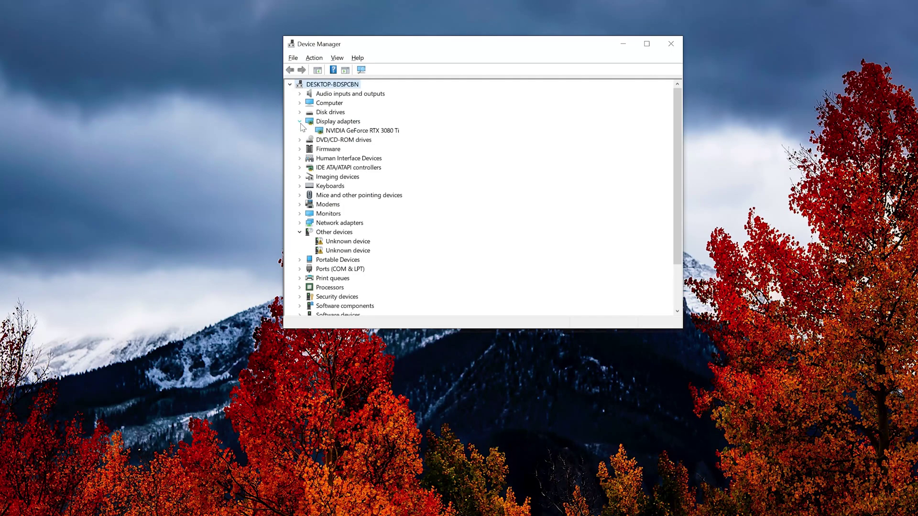
right_click(384, 137)
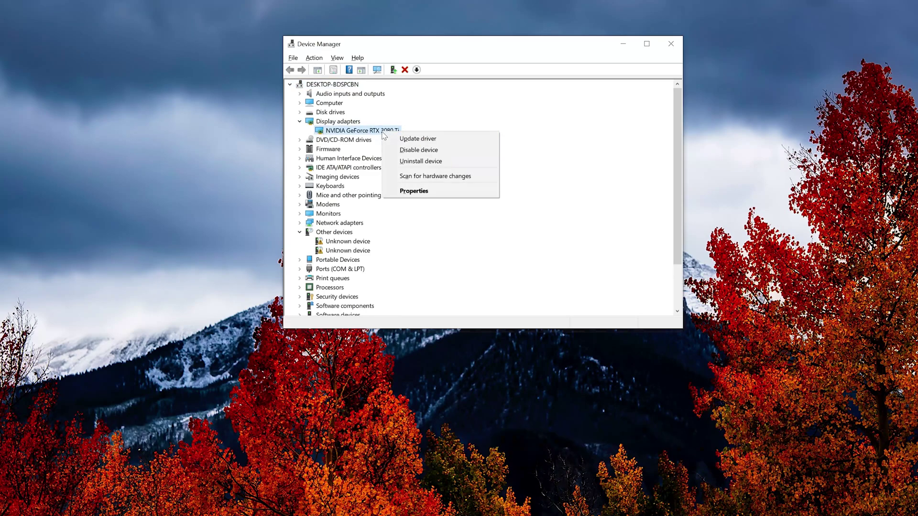
click(439, 193)
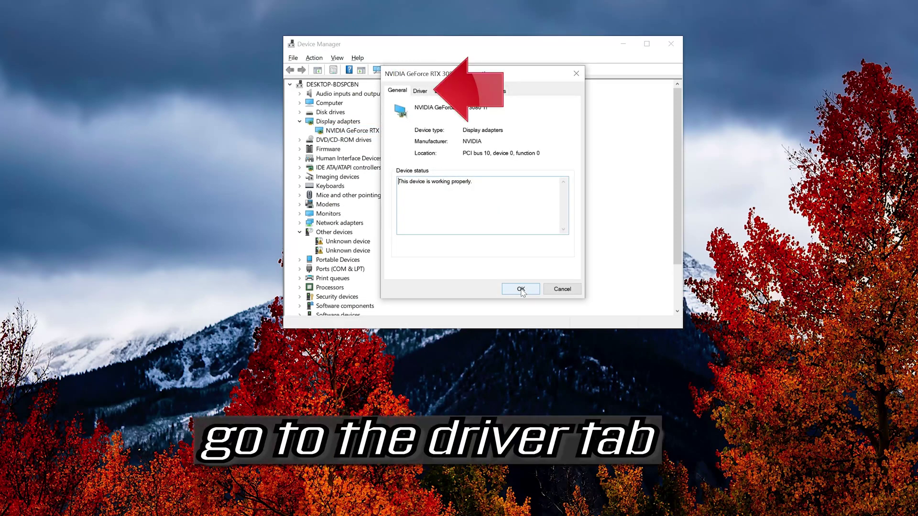
- Search automatically for a newer RTX 3080 Ti driver; the best is already installed, so close
click(420, 91)
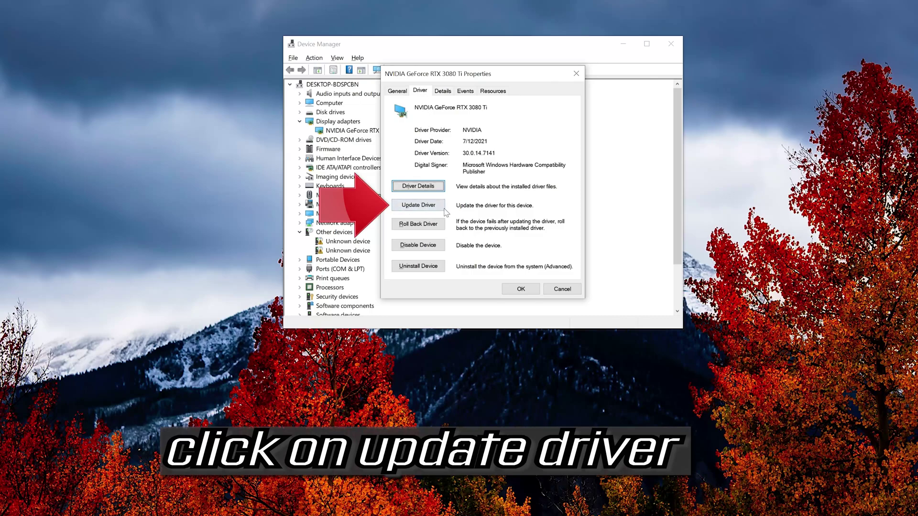
click(406, 206)
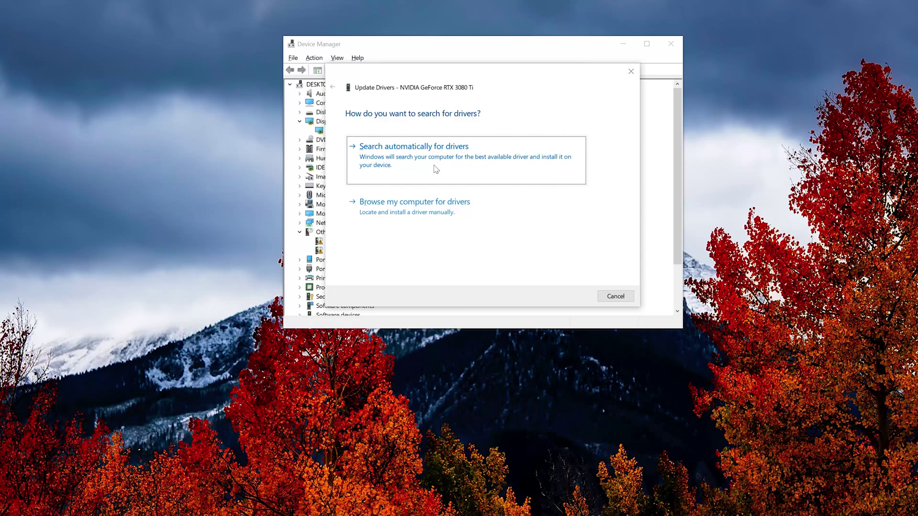
click(436, 168)
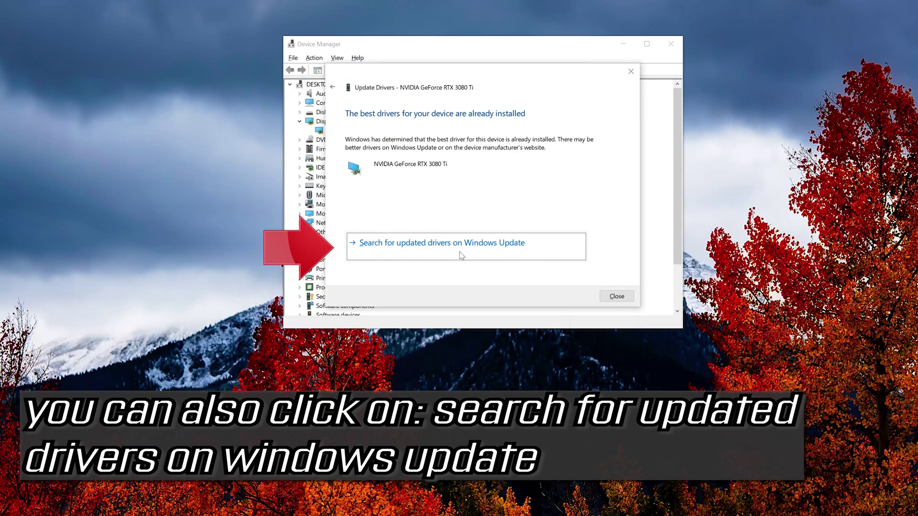
click(615, 296)
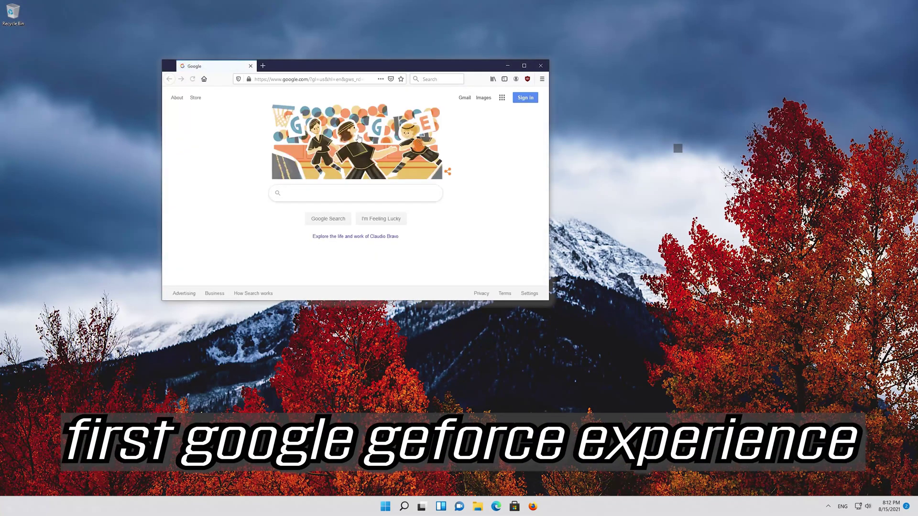
- Center the Firefox window and search Google for 'geforce experience'
drag(385, 69, 450, 129)
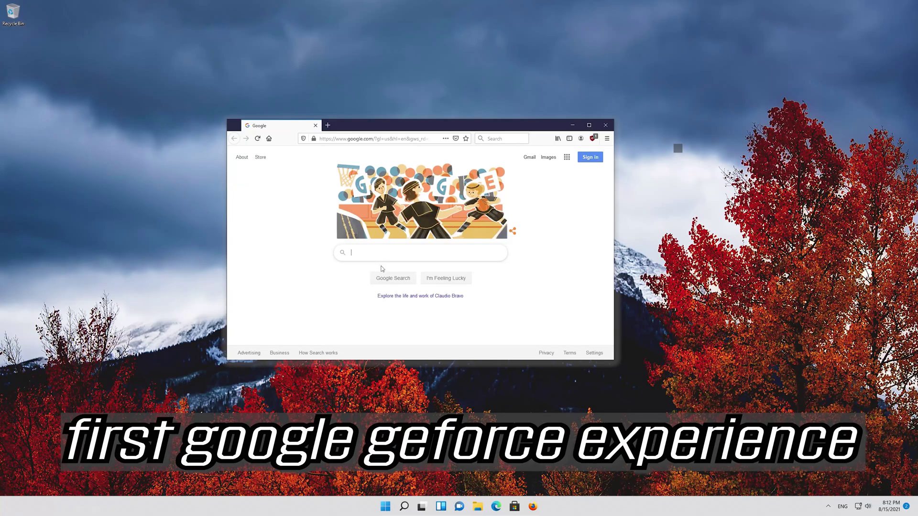
text(geforce )
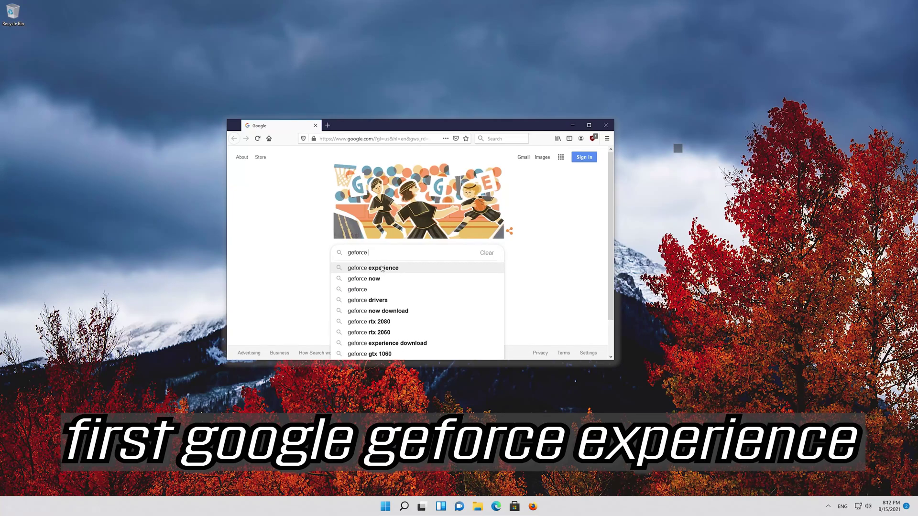
text(exper)
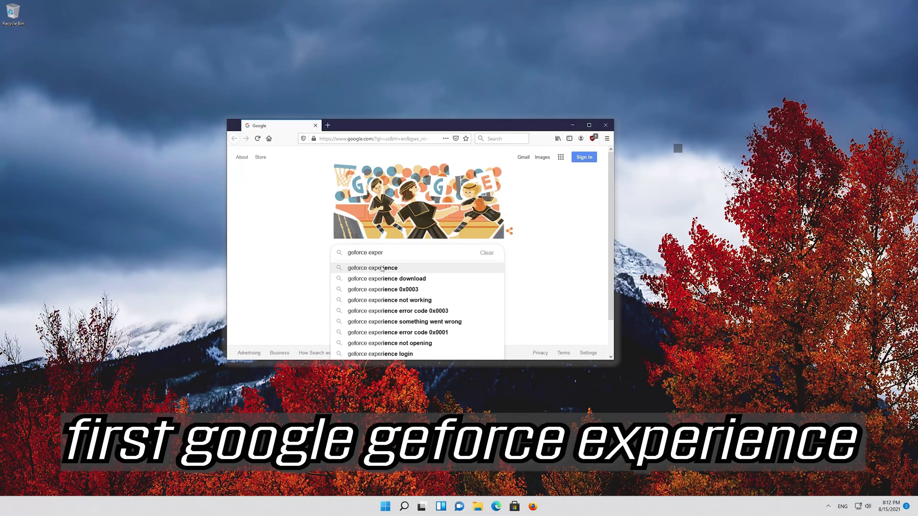
text(ience)
click(382, 268)
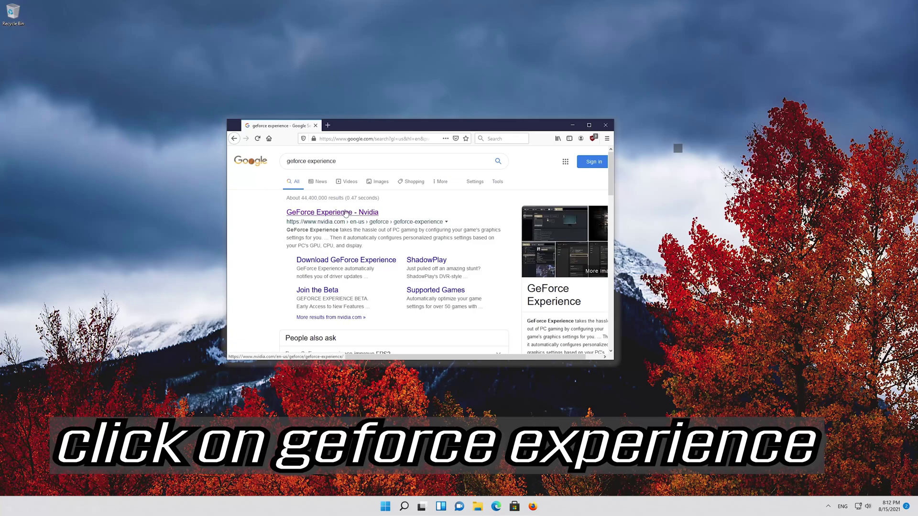
- Save GeForce_Experience_v3.20.1.57.exe (118 MB) from NVIDIA's page, then close Firefox once downloaded
click(346, 213)
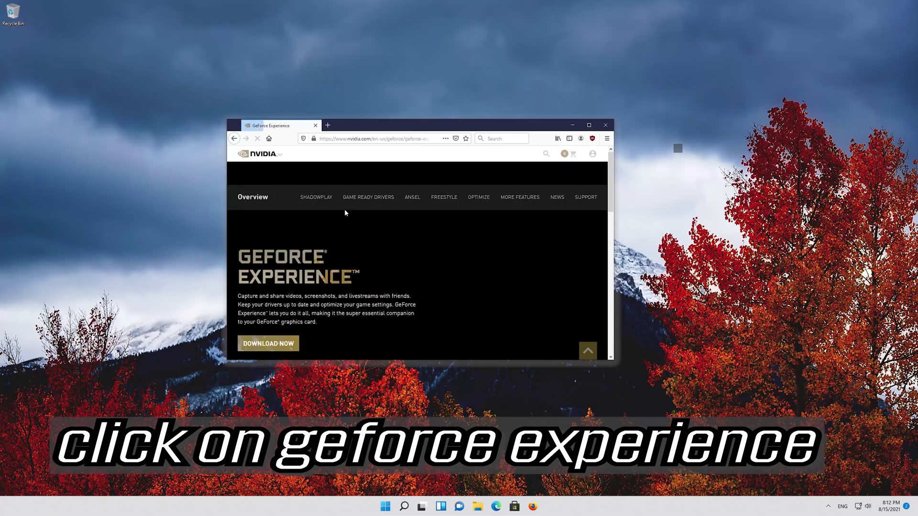
scroll(344, 209, down, 3)
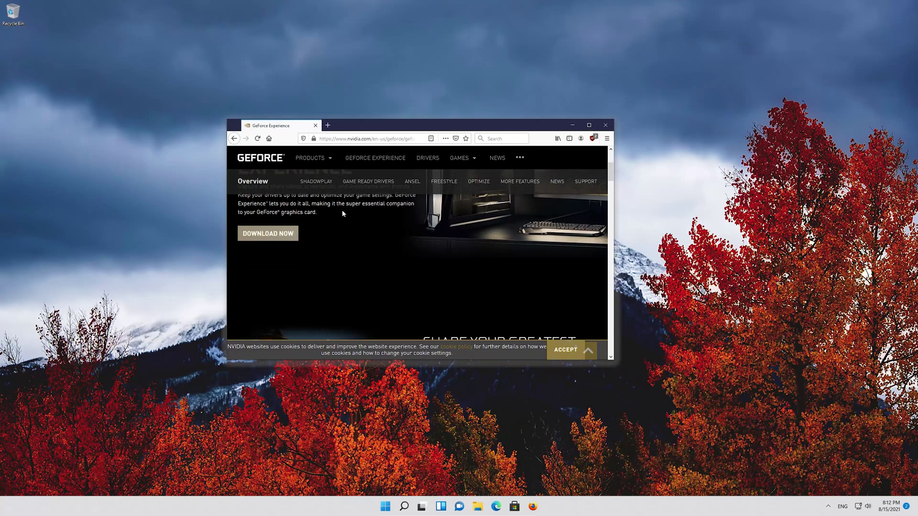
click(268, 236)
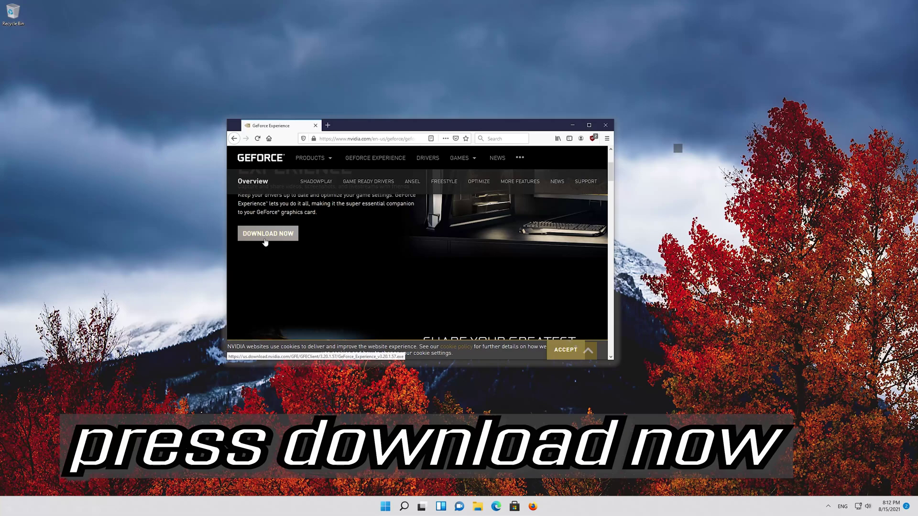
click(266, 239)
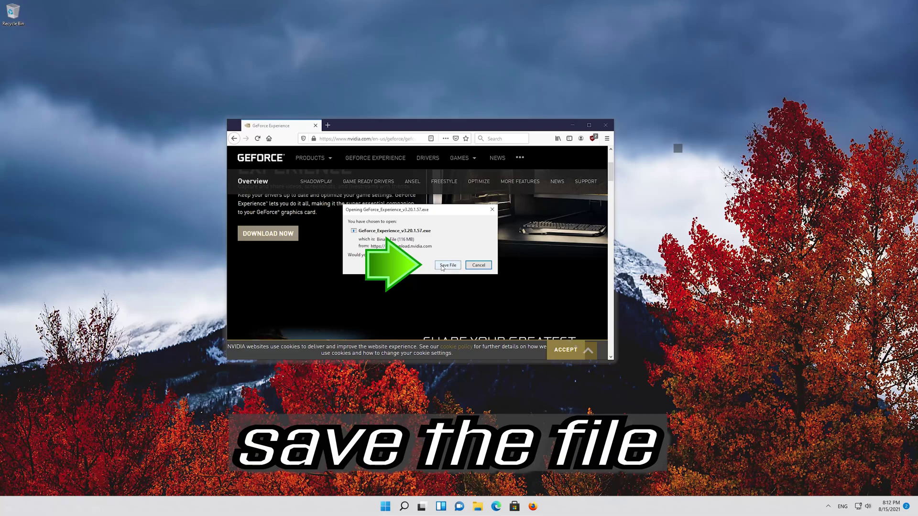
click(445, 266)
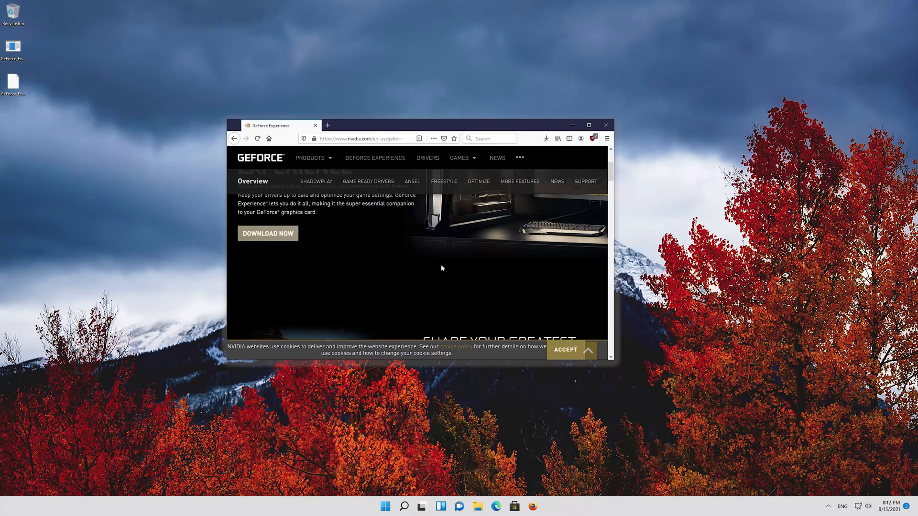
click(545, 142)
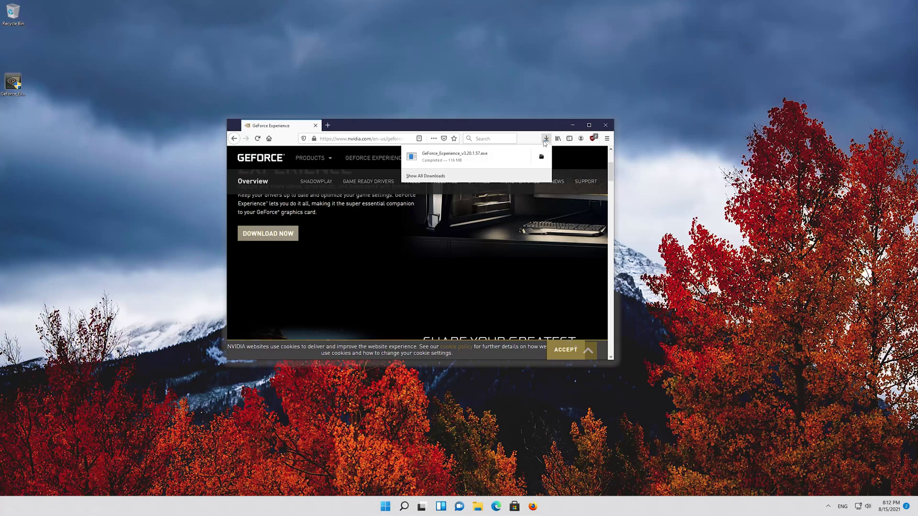
click(605, 125)
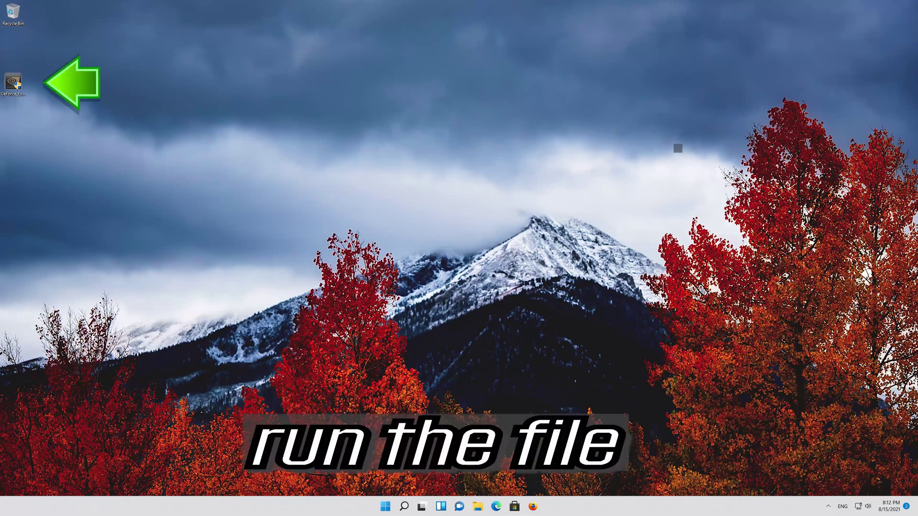
- Run the GeForce Experience installer from the desktop and approve the User Account Control prompt
double_click(14, 82)
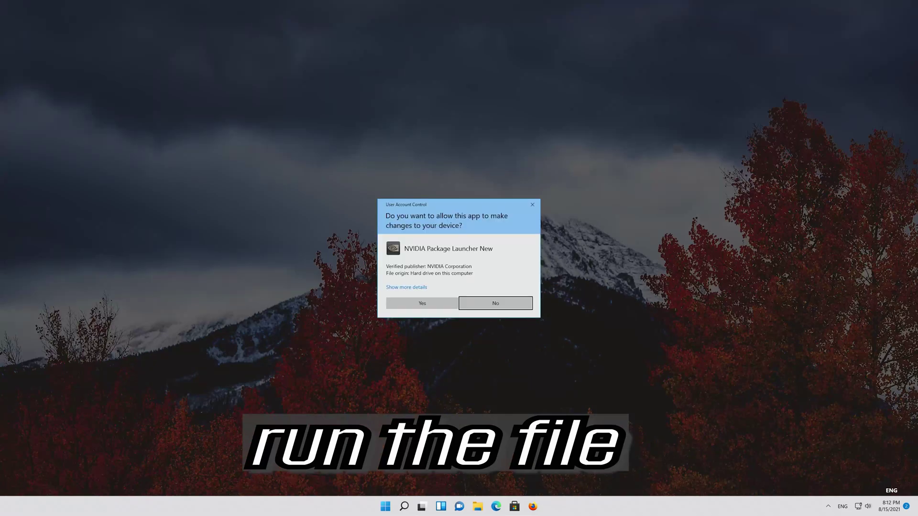
click(422, 303)
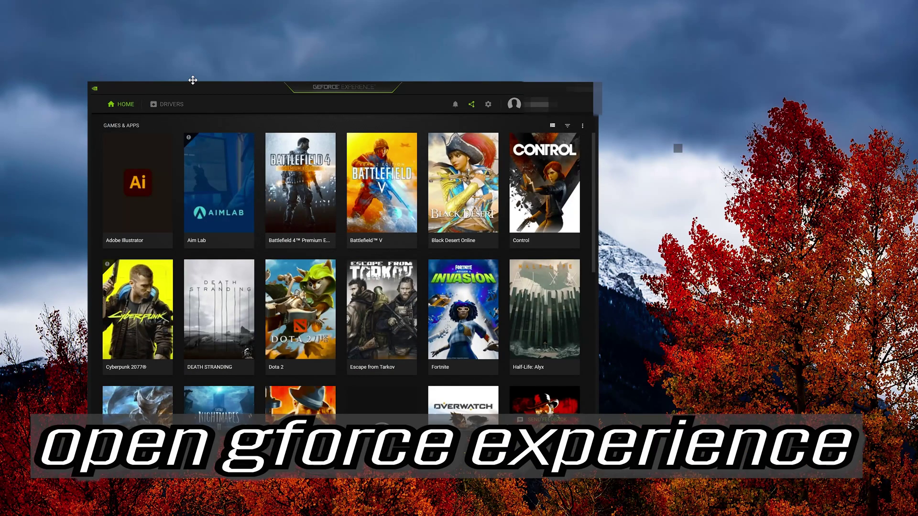
- Check for updates on the Drivers page and download Game Ready Driver 471.68
drag(232, 87, 343, 67)
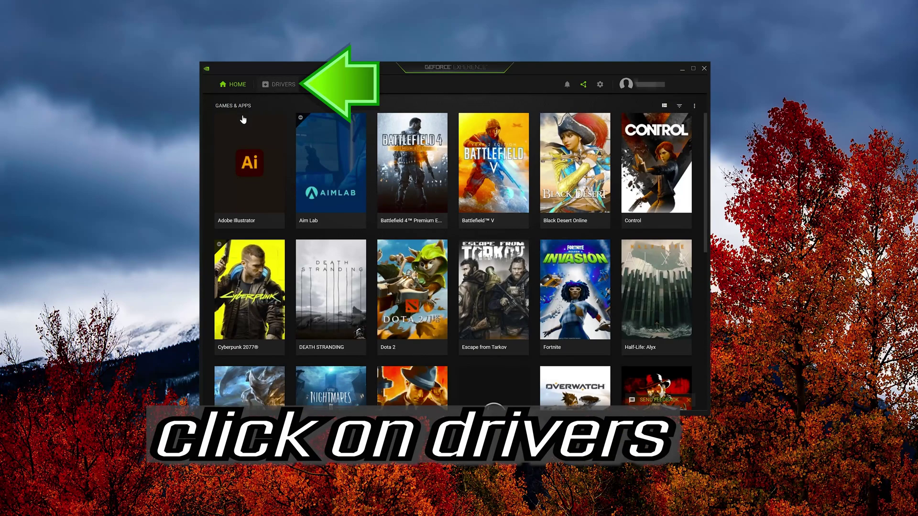
click(277, 86)
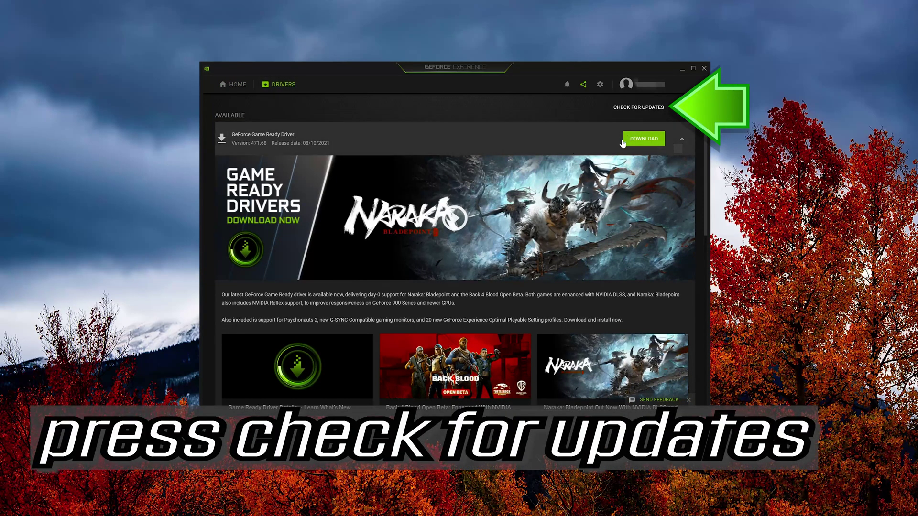
click(639, 109)
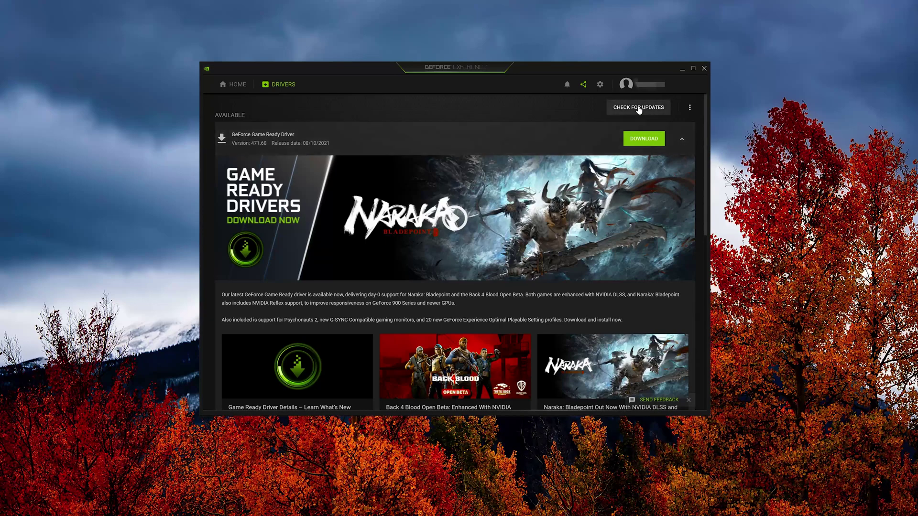
click(641, 140)
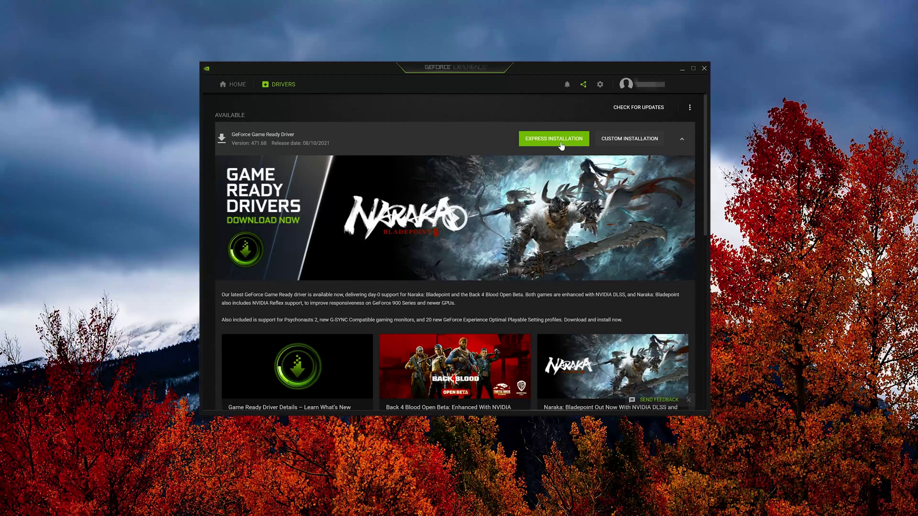
- Start the express installation of Game Ready Driver 471.68
click(562, 145)
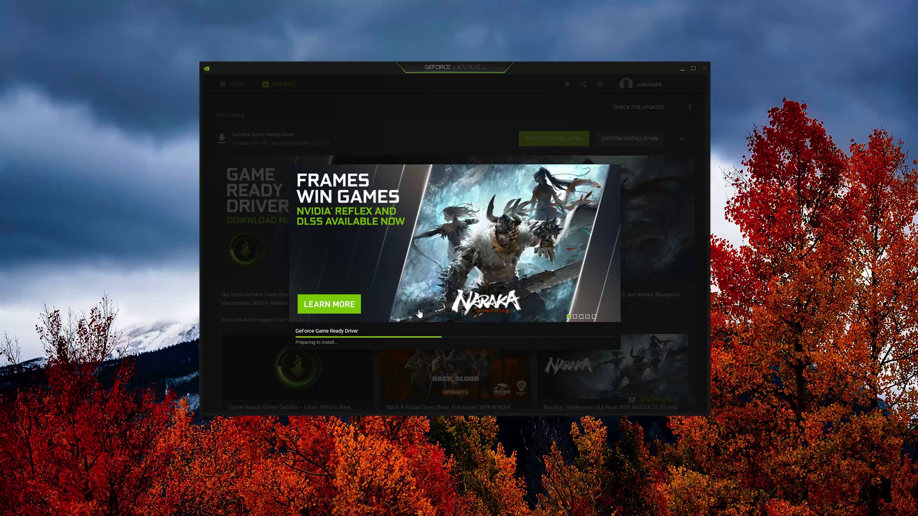